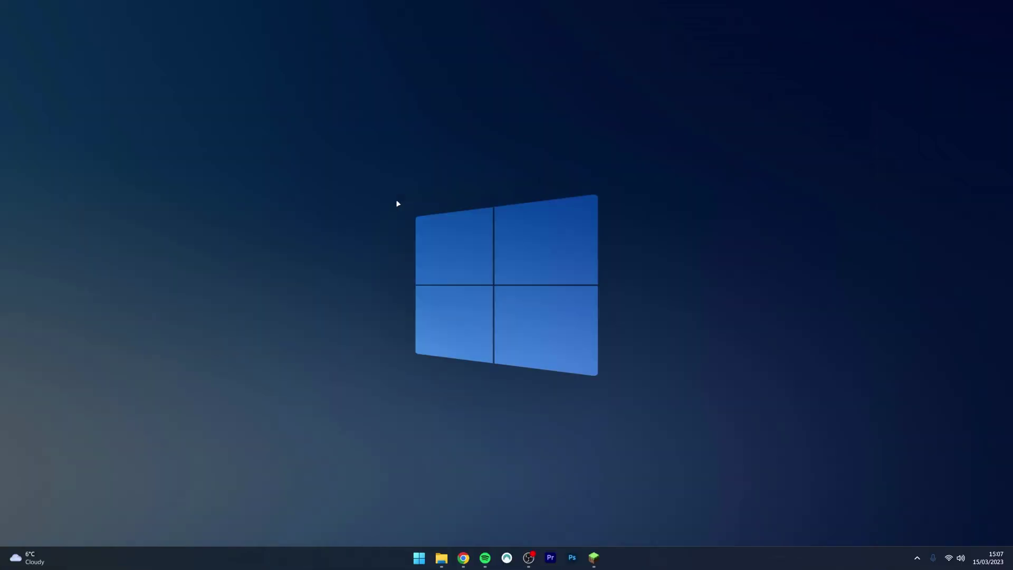
# Step: Launch Minecraft Latest release 1.19.4 from the launcher, then quit from the title screen
pyautogui.click(594, 558)
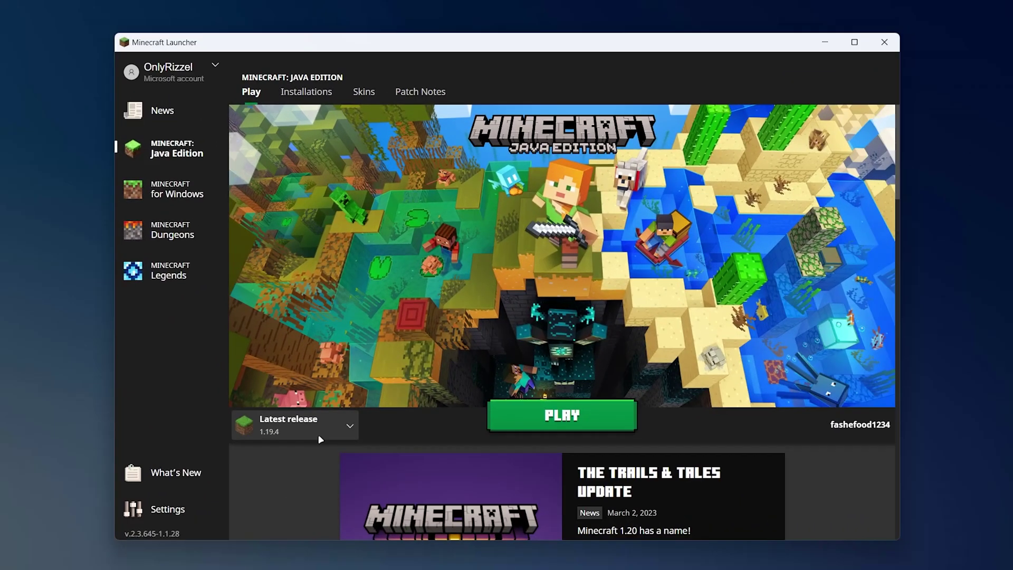
pyautogui.click(320, 438)
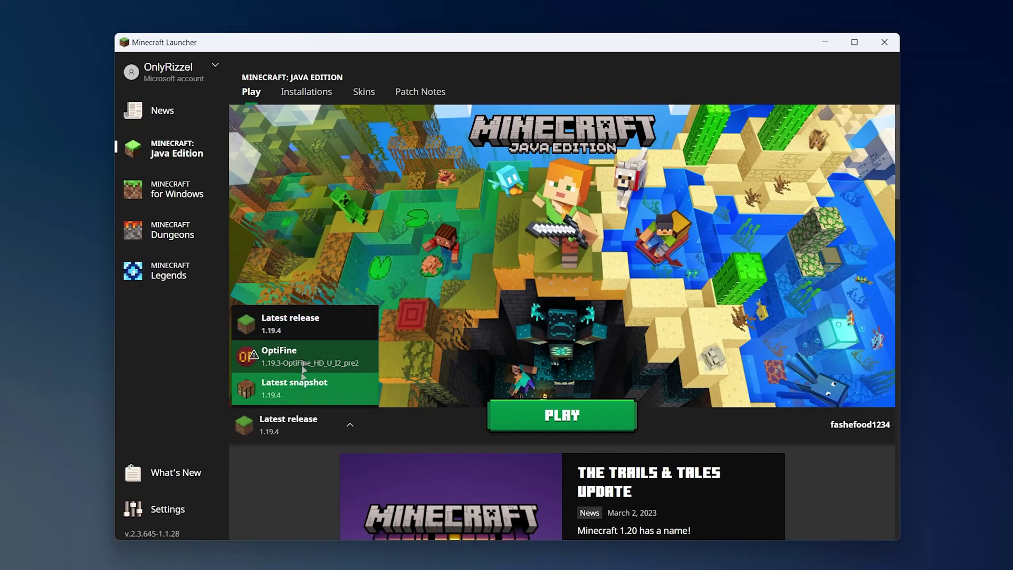
pyautogui.click(301, 330)
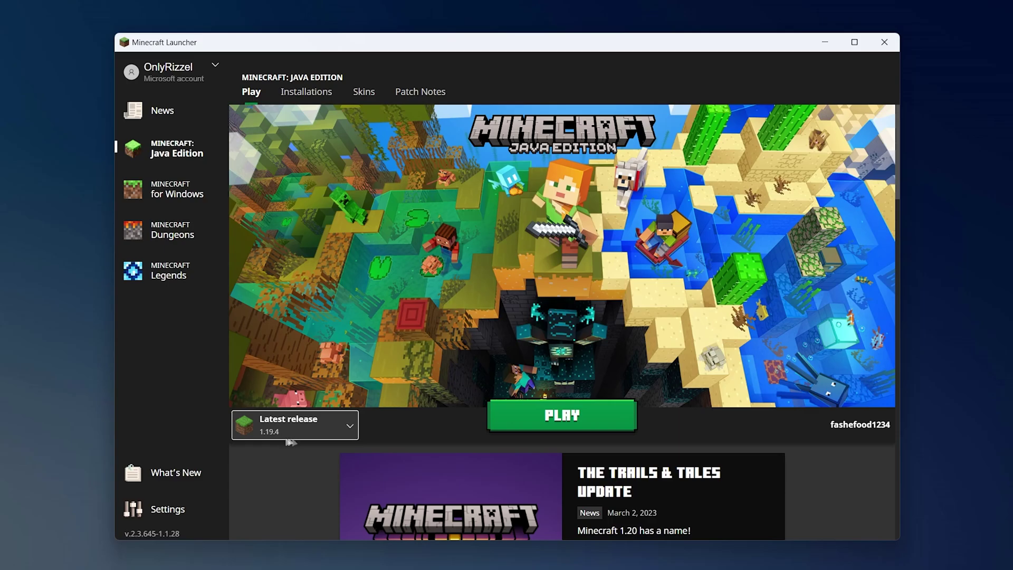
pyautogui.click(610, 416)
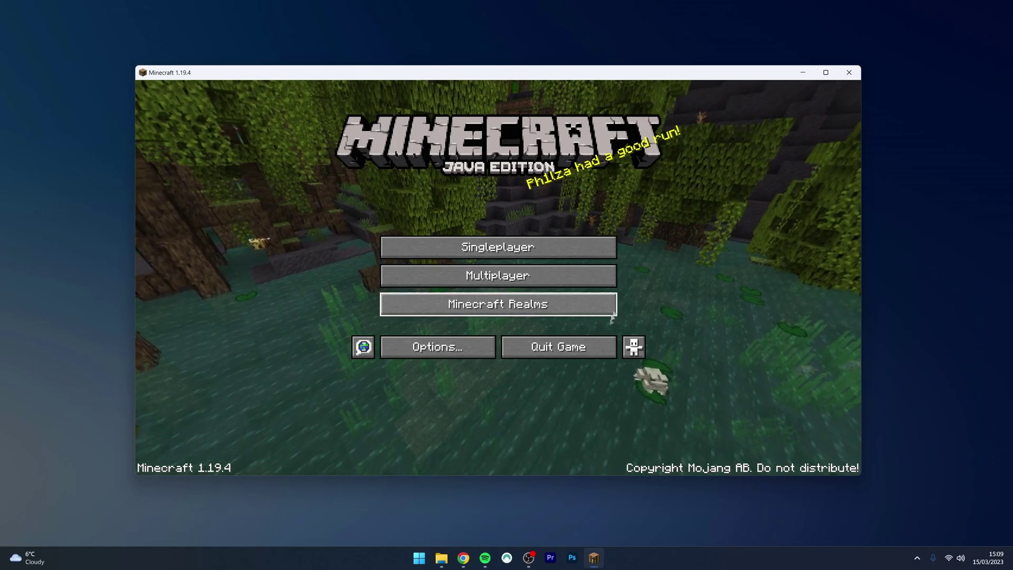
pyautogui.click(593, 349)
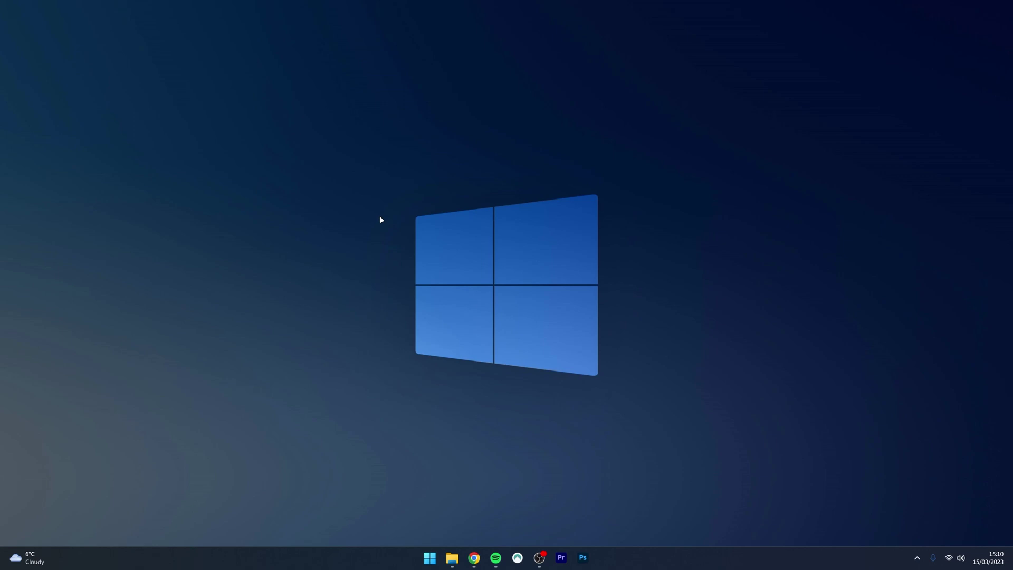
# Step: Save the Windows Fabric installer fabric-installer-0.11.2.exe from fabricmc.net to the Desktop
pyautogui.click(474, 558)
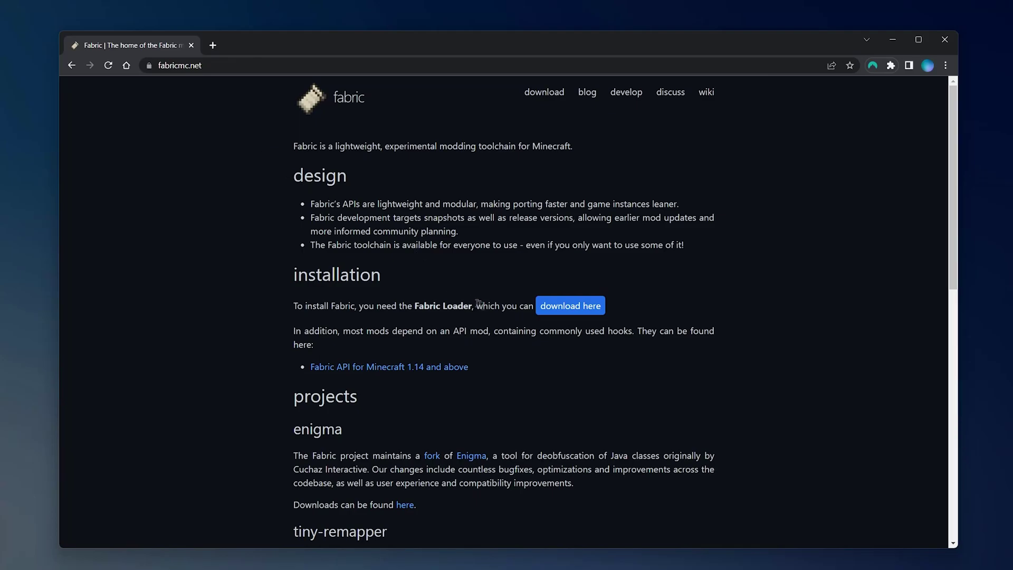
pyautogui.click(577, 311)
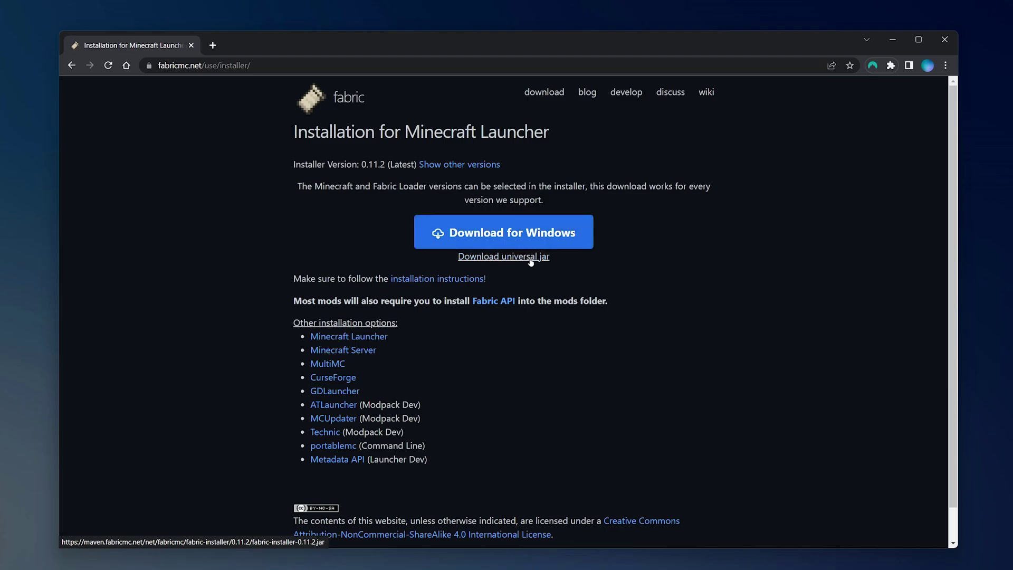
pyautogui.click(527, 233)
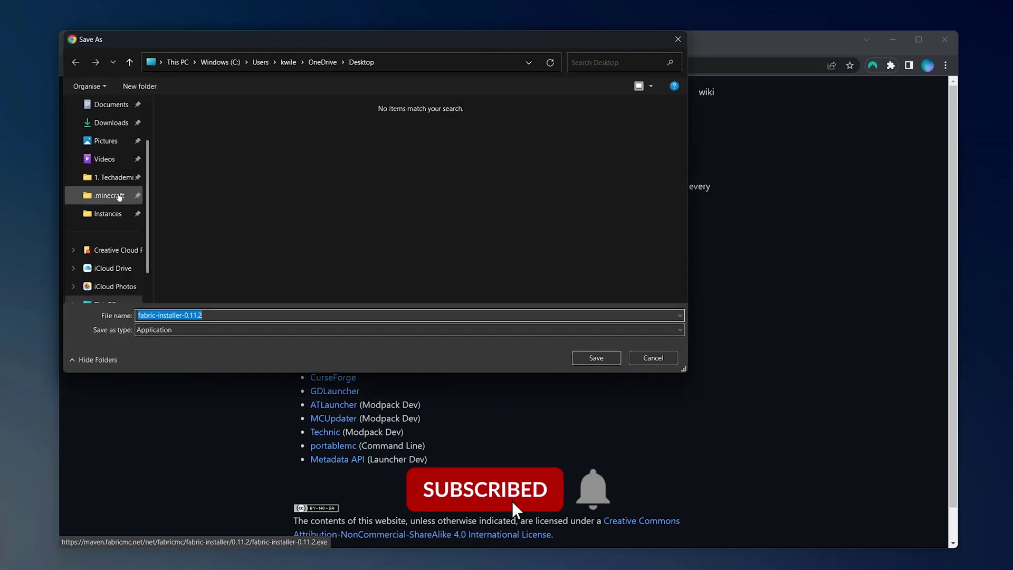
pyautogui.scroll(2, 119, 196)
pyautogui.click(103, 140)
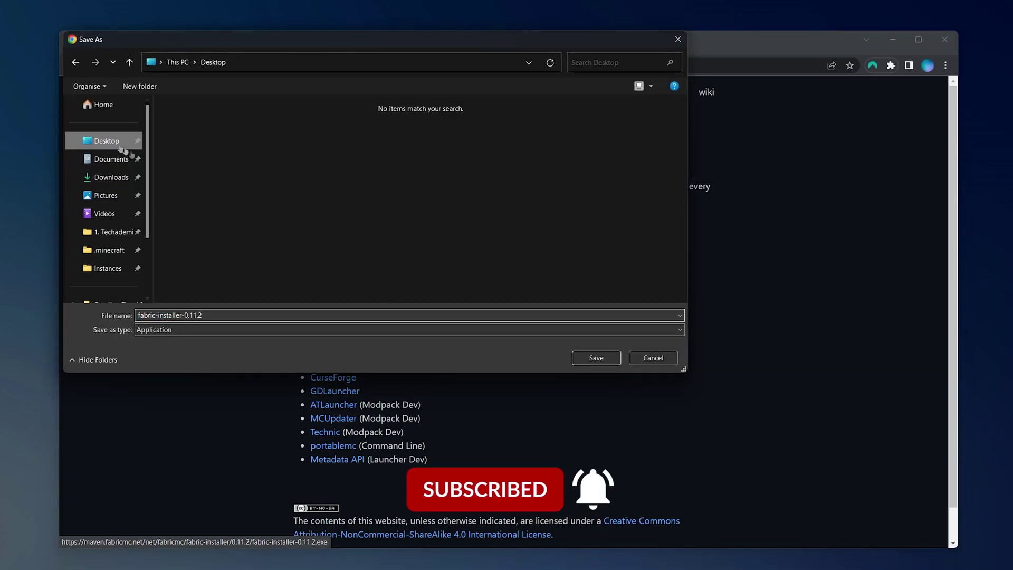
pyautogui.click(584, 354)
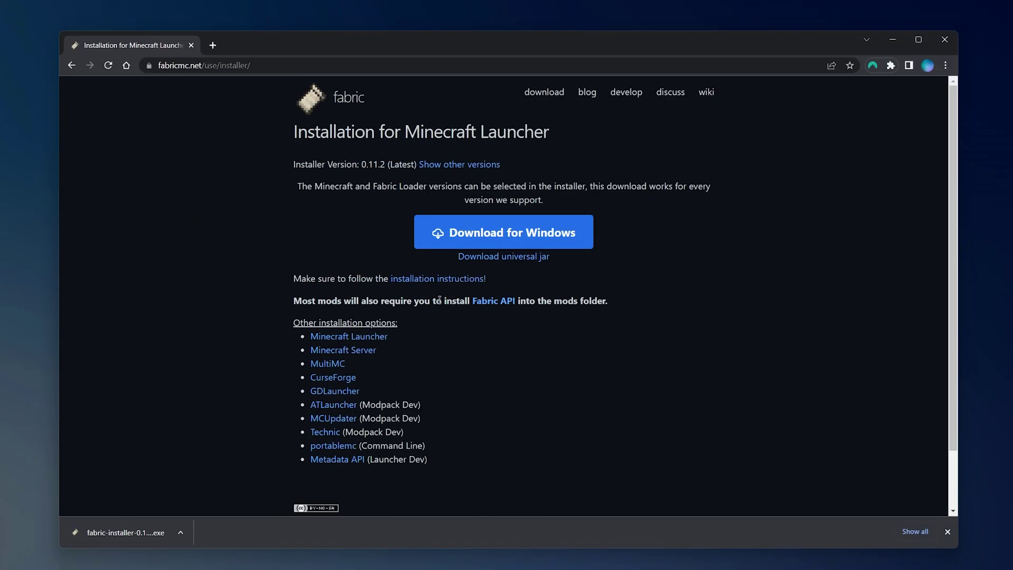
pyautogui.moveTo(439, 300); pyautogui.dragTo(537, 298)
# Step: Go to the Fabric API page on CurseForge and show its Files list
pyautogui.click(552, 345)
pyautogui.click(501, 306)
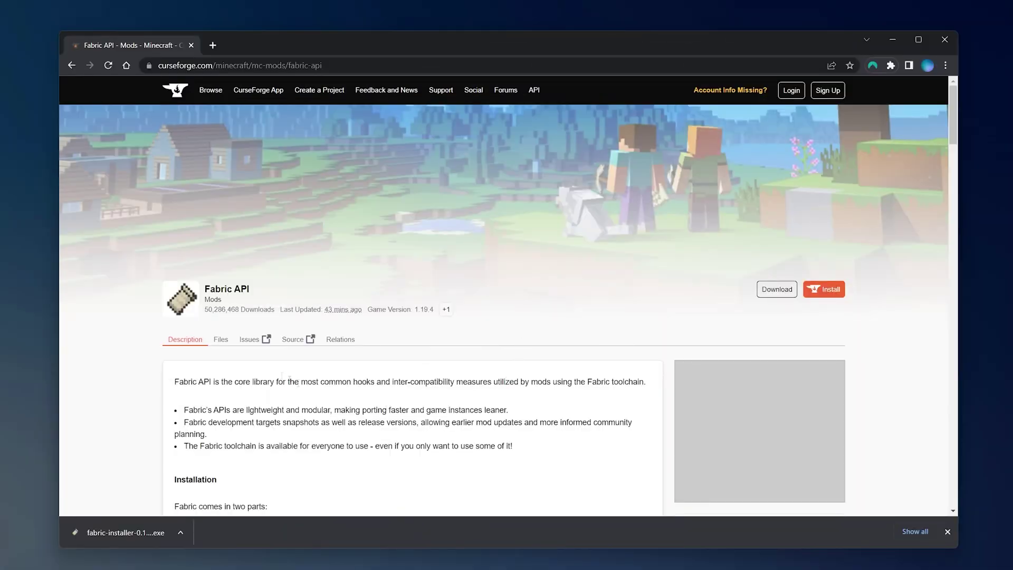
pyautogui.scroll(-1, 579, 274)
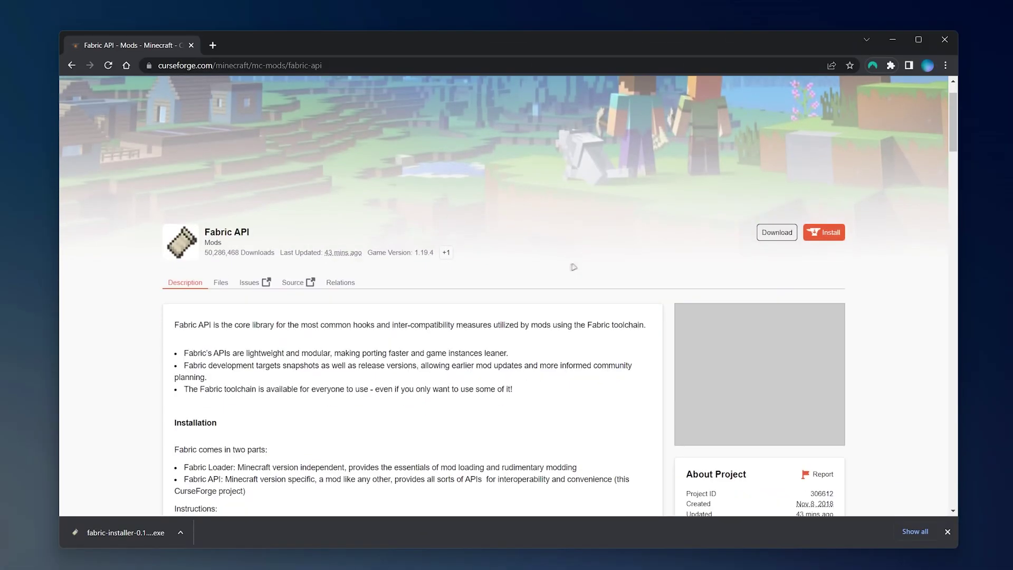
pyautogui.click(221, 283)
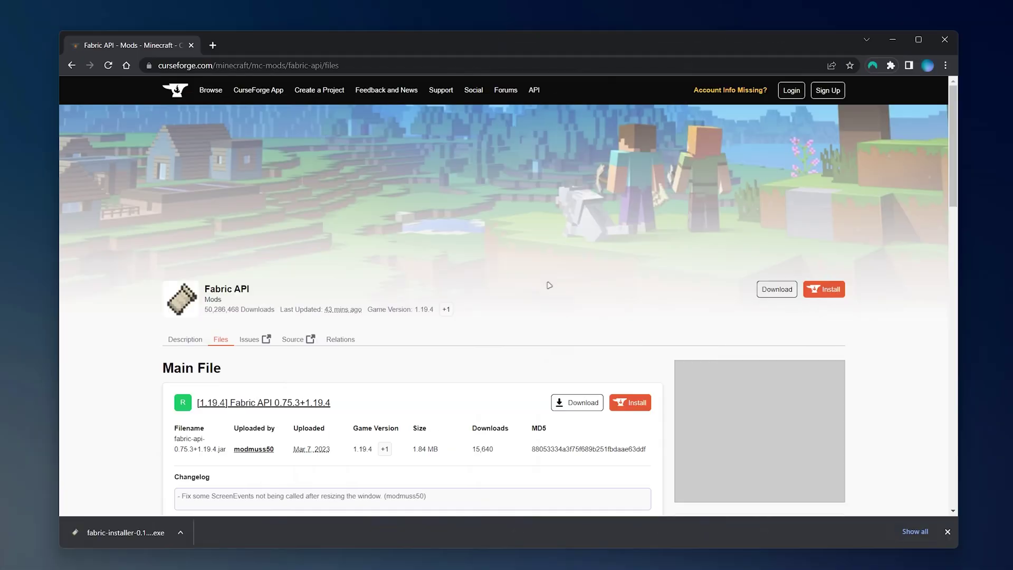
pyautogui.scroll(-3, 546, 264)
pyautogui.scroll(-6, 546, 264)
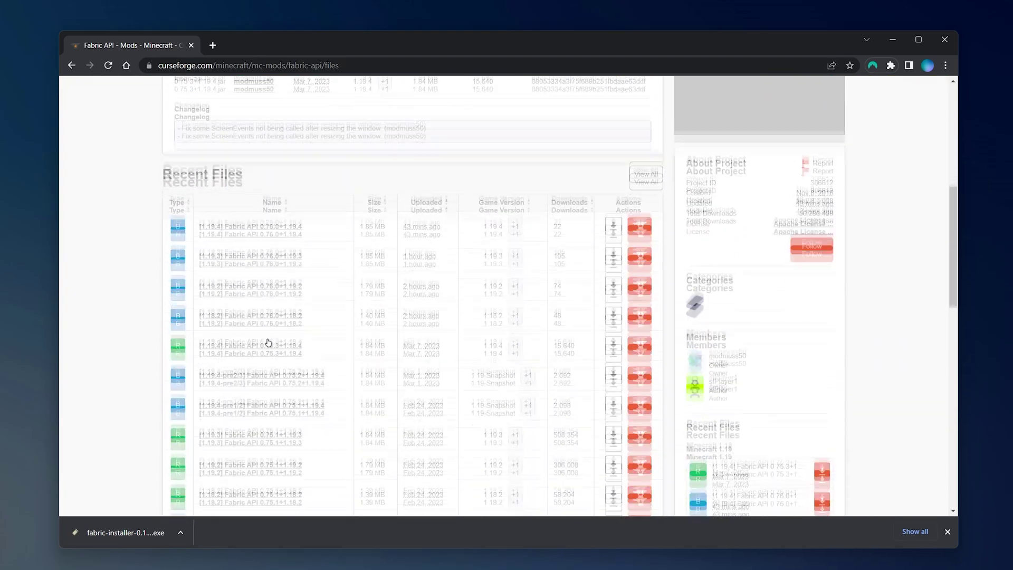
pyautogui.scroll(3, 267, 385)
pyautogui.scroll(5, 285, 377)
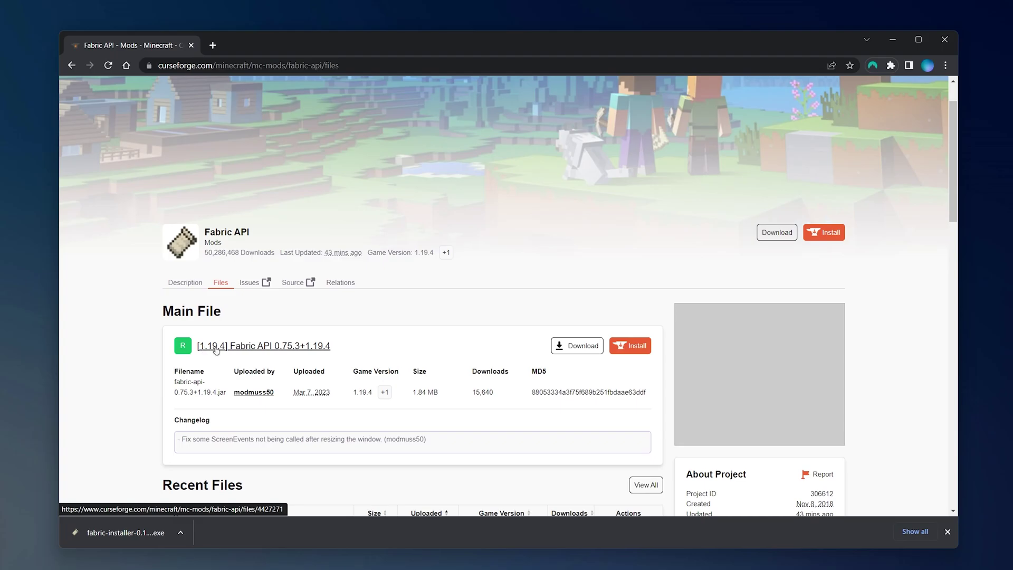
# Step: Download the Fabric API 0.75.3+1.19.4 main file and save it to the Desktop
pyautogui.click(576, 345)
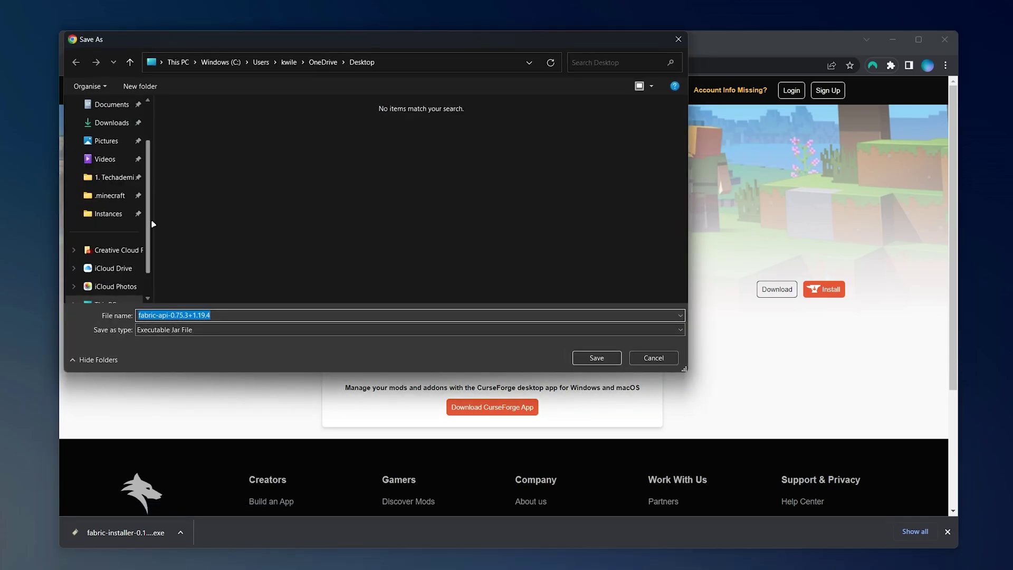
pyautogui.scroll(5, 153, 224)
pyautogui.click(103, 139)
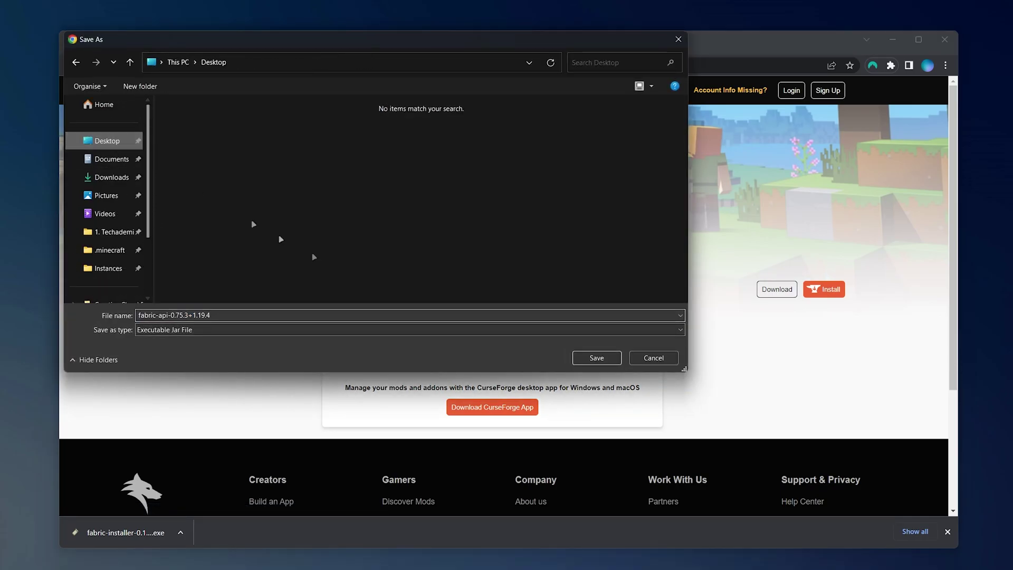
pyautogui.click(596, 358)
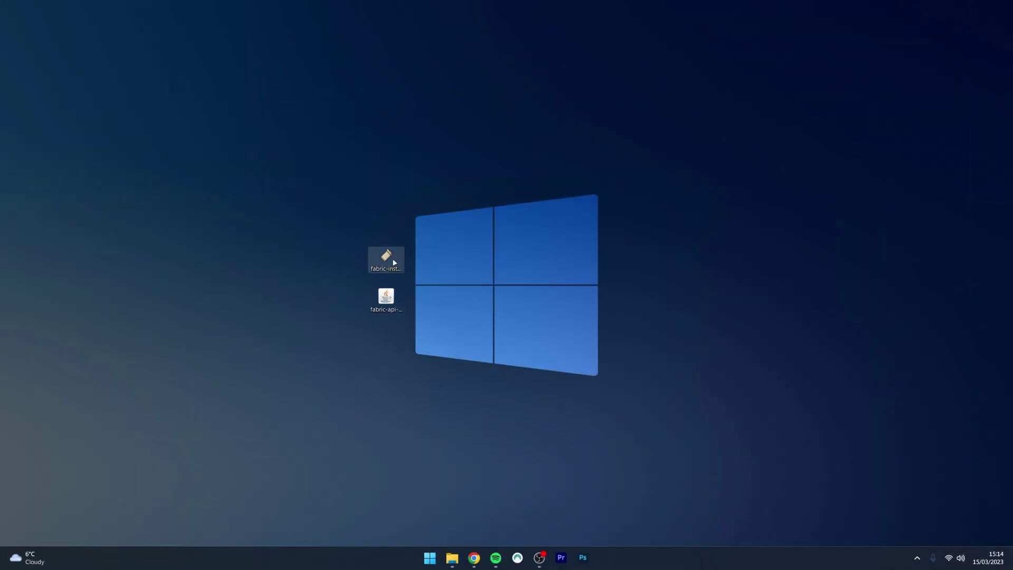
# Step: Run the fabric-installer from the desktop using Open in its context menu
pyautogui.click(386, 298)
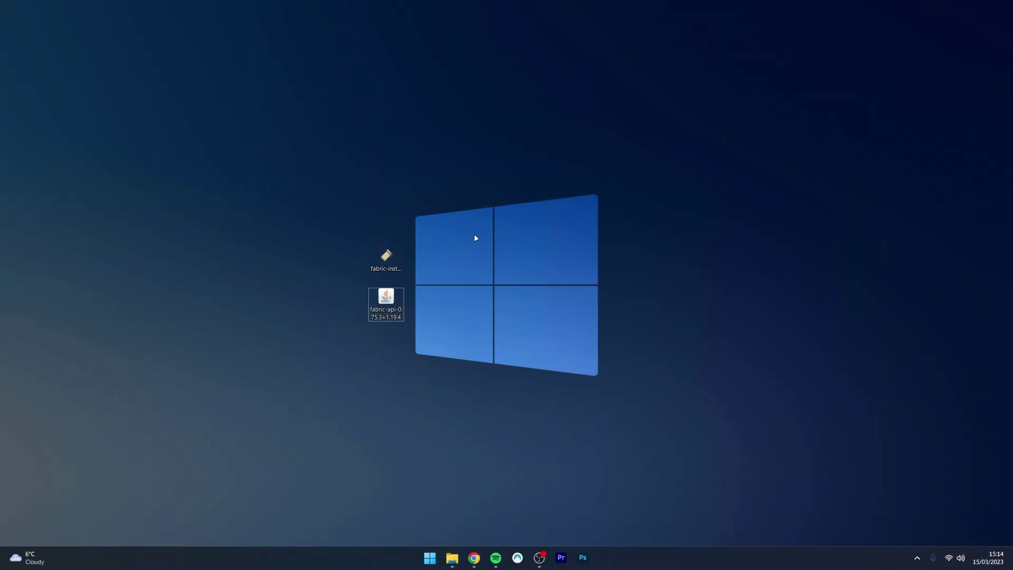
pyautogui.rightClick(381, 257)
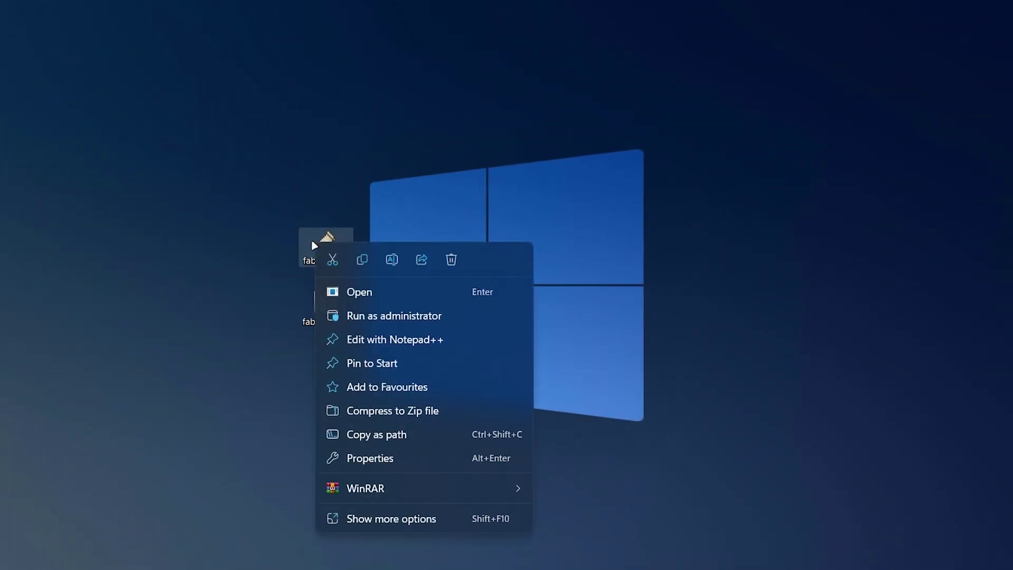
pyautogui.click(392, 294)
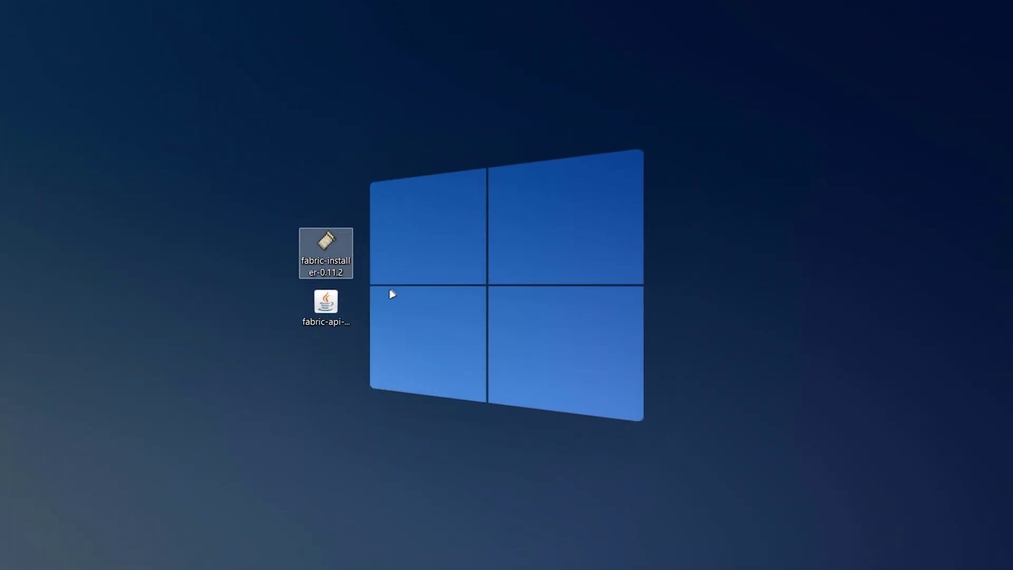
pyautogui.click(487, 230)
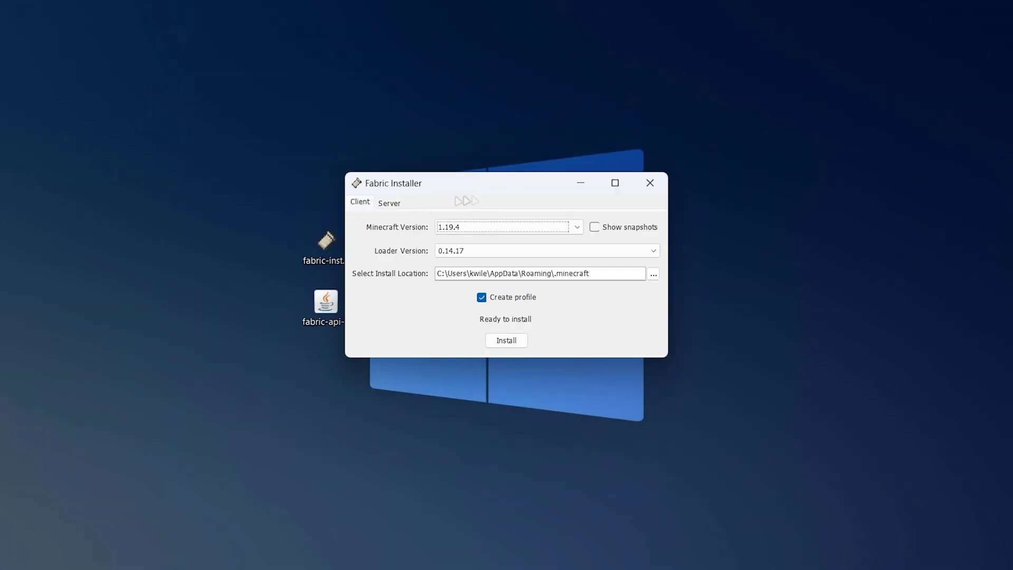
# Step: Keep Minecraft 1.19.4, loader 0.14.17 and the .minecraft install location
pyautogui.click(579, 228)
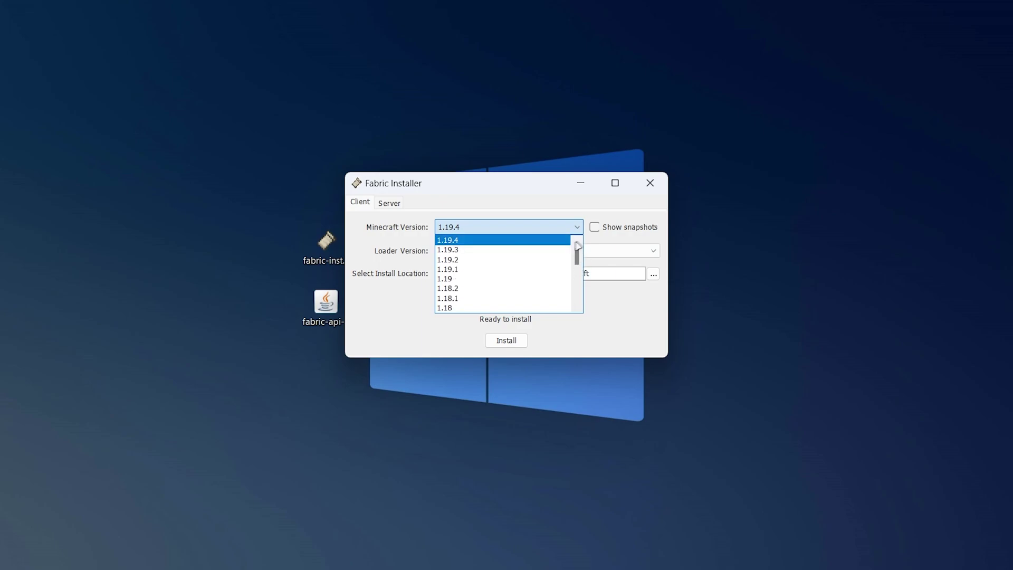
pyautogui.click(459, 241)
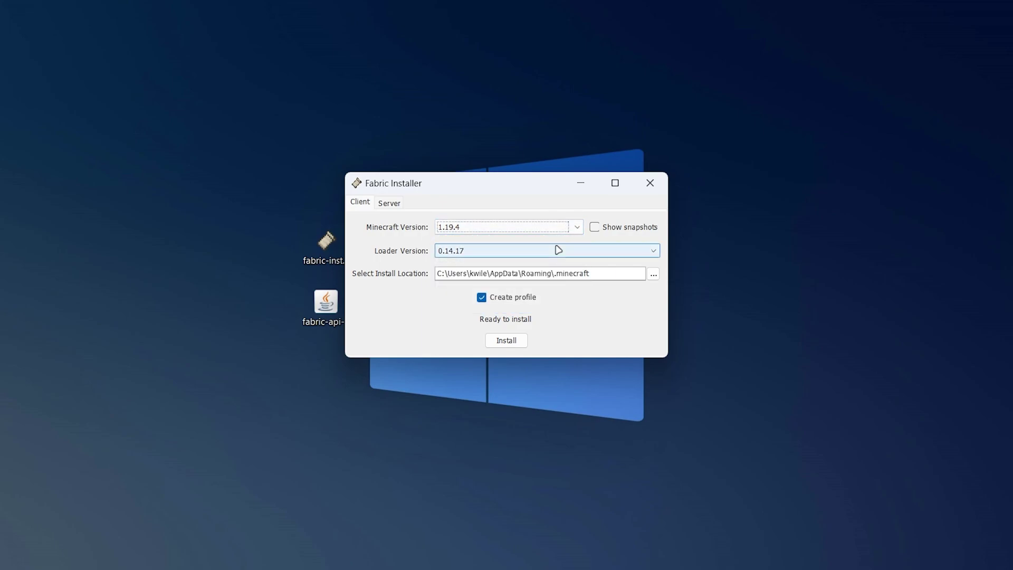
pyautogui.click(559, 250)
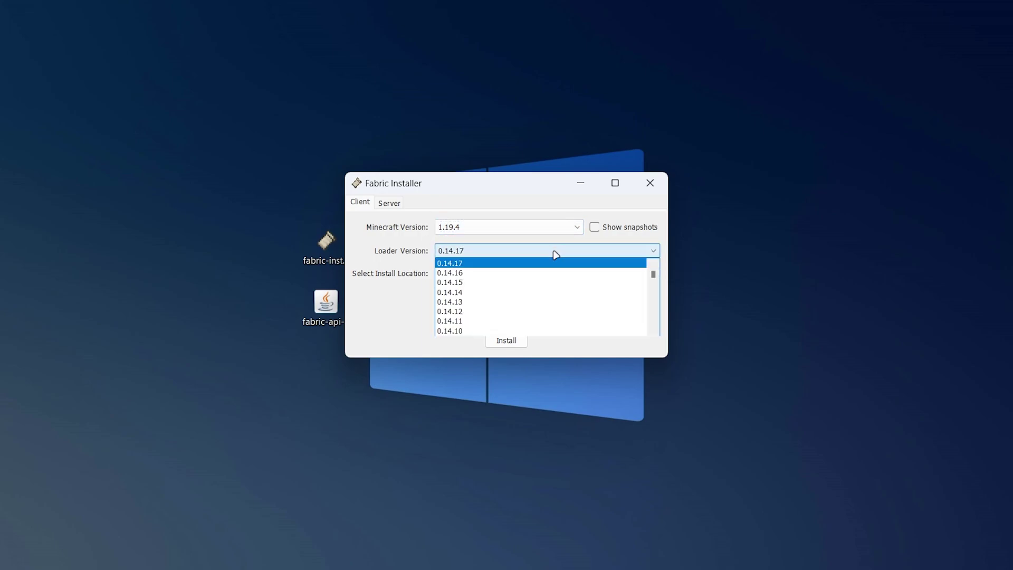
pyautogui.click(462, 263)
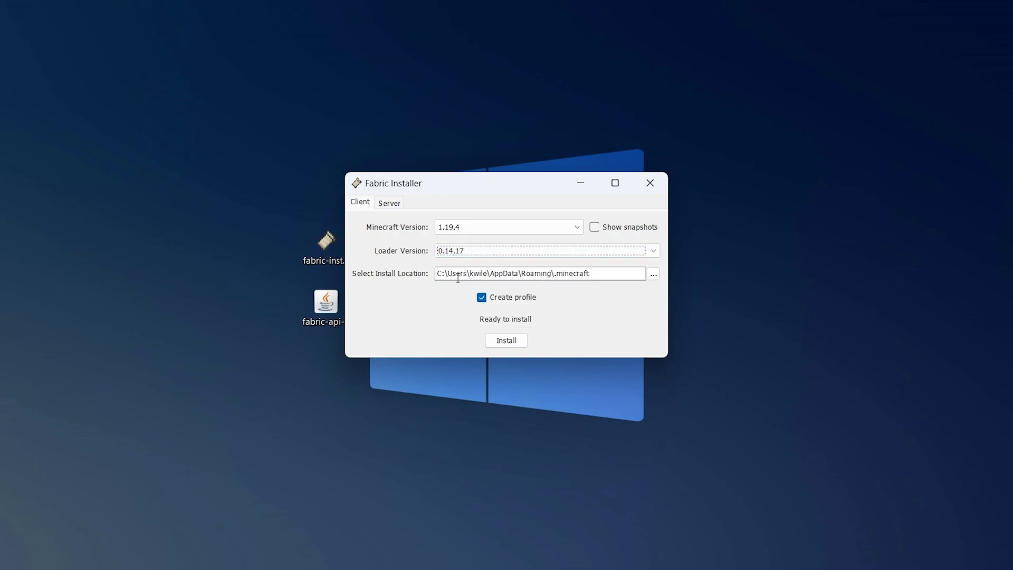
pyautogui.moveTo(448, 274); pyautogui.dragTo(618, 271)
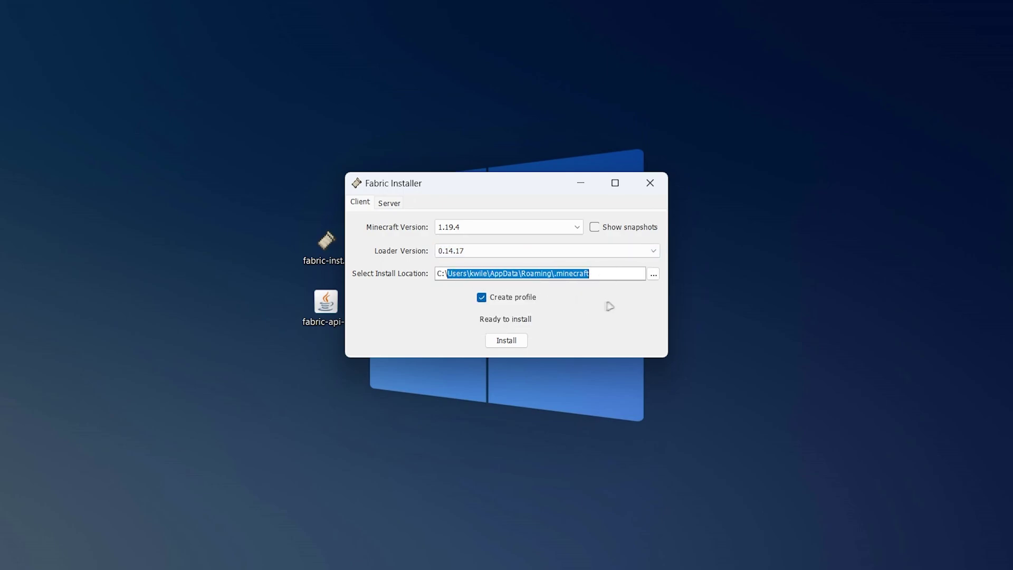
pyautogui.click(591, 277)
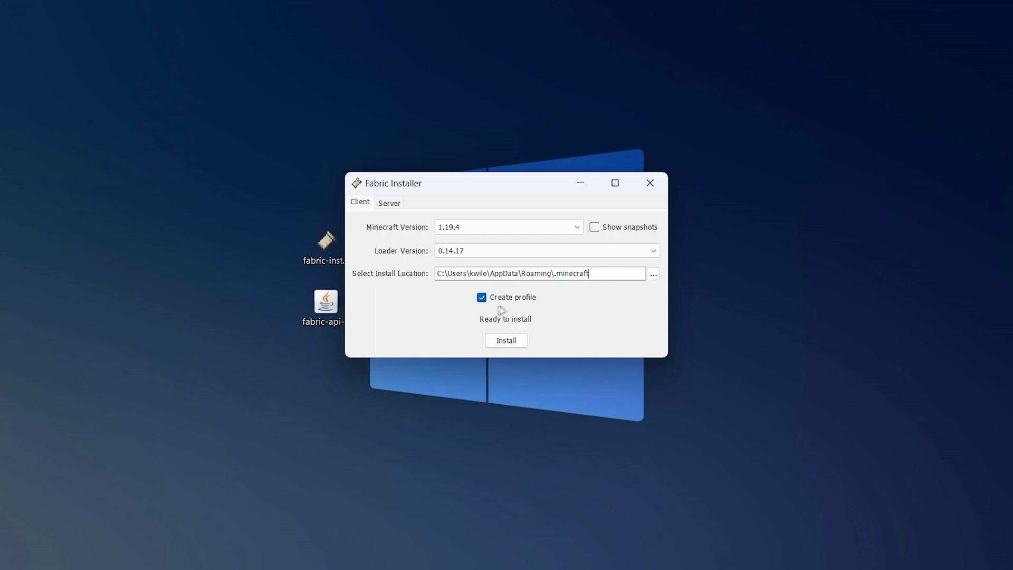
# Step: Install Fabric Loader, dismiss the success message, and close the installer
pyautogui.click(524, 342)
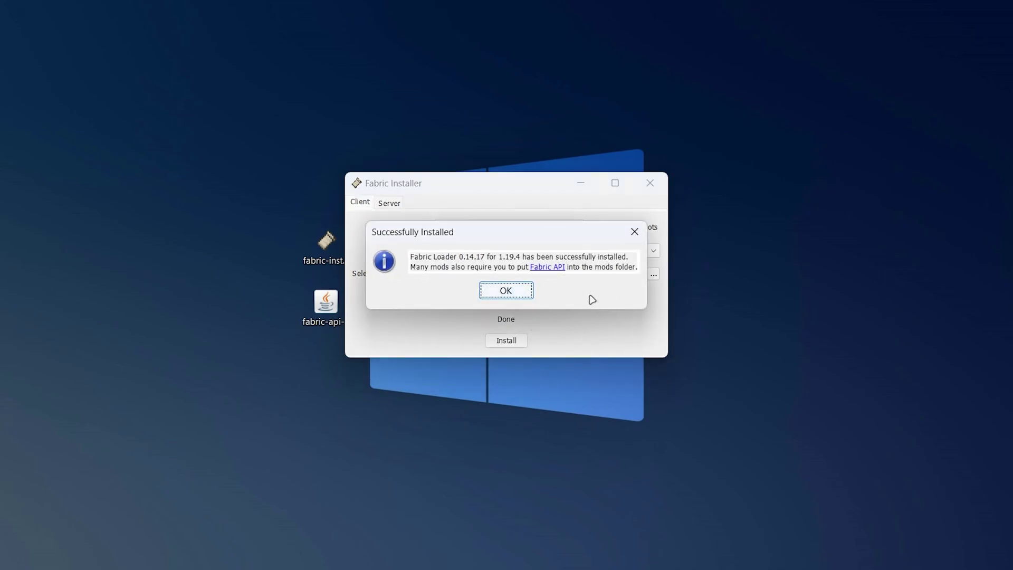
pyautogui.click(527, 294)
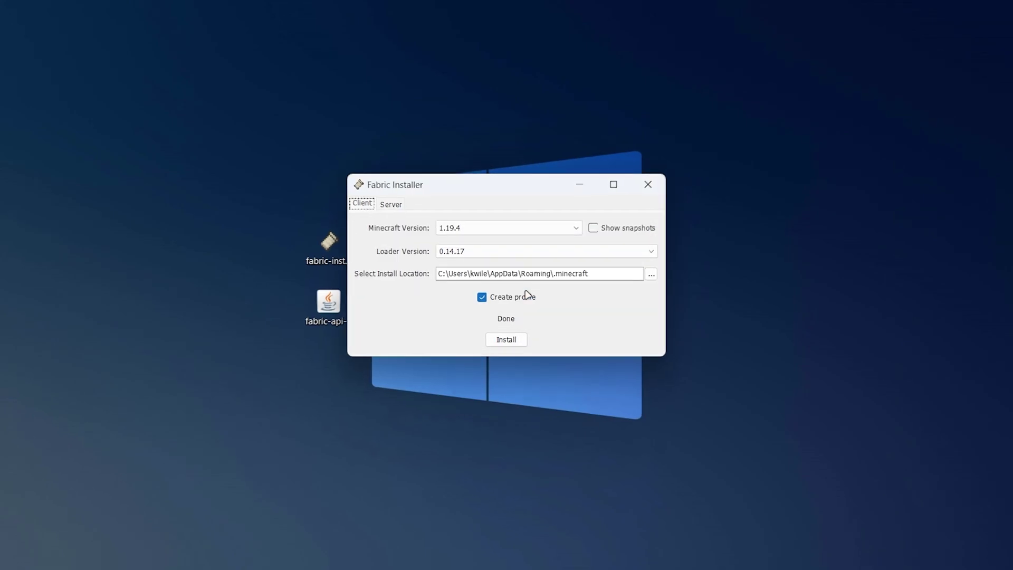
pyautogui.click(603, 219)
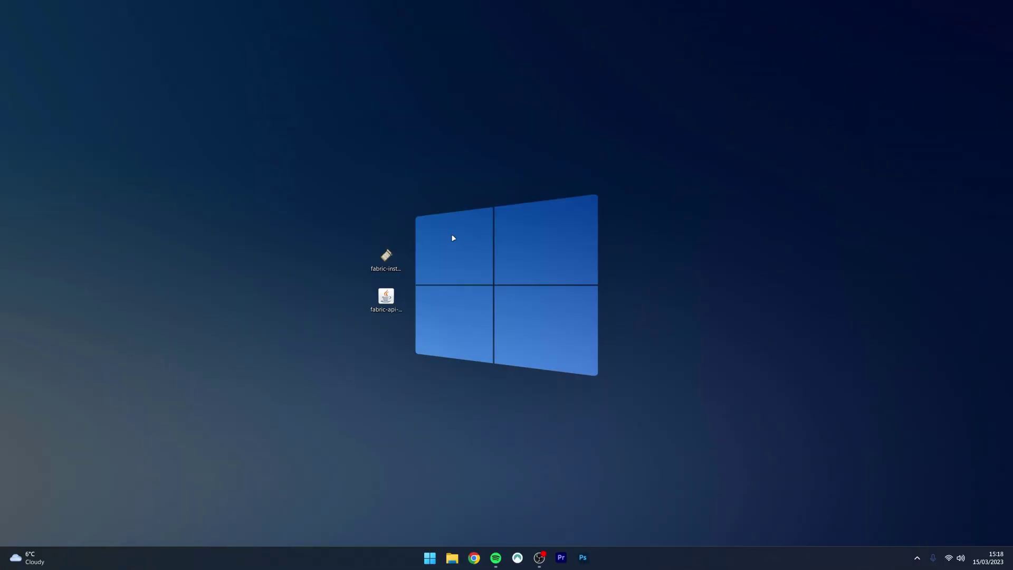
# Step: Rearrange the installer and fabric-api icons on the desktop
pyautogui.moveTo(338, 212); pyautogui.dragTo(464, 233)
pyautogui.moveTo(386, 256); pyautogui.dragTo(386, 180)
pyautogui.moveTo(459, 351); pyautogui.dragTo(361, 286)
pyautogui.click(468, 239)
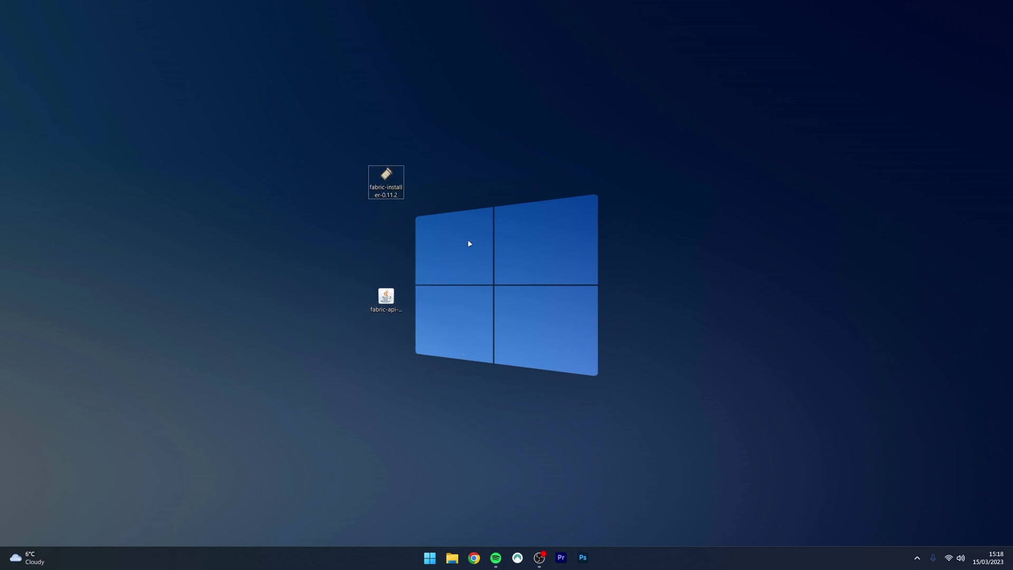
# Step: Open %appdata% through the Run dialog from the Start button's menu
pyautogui.rightClick(430, 560)
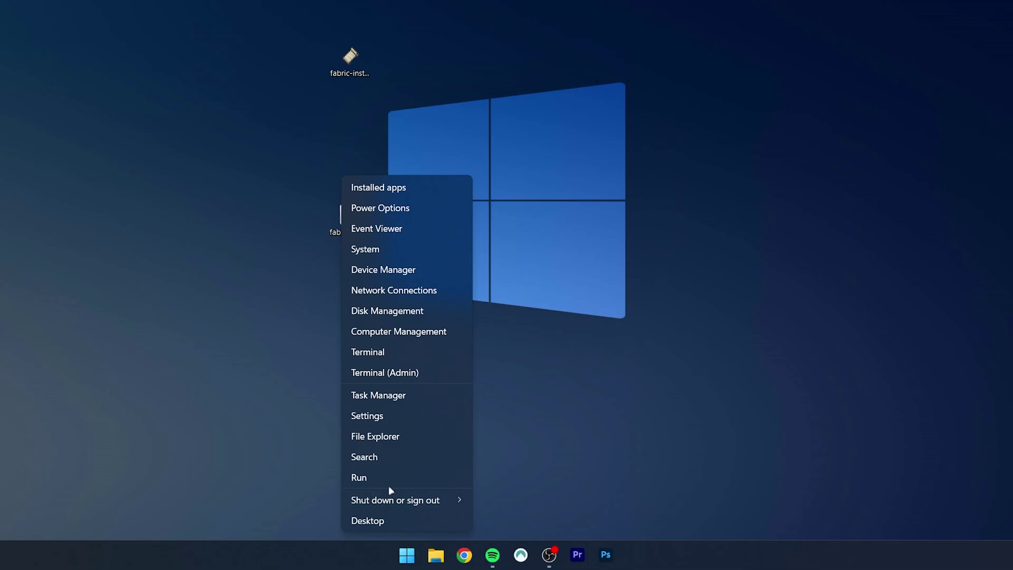
pyautogui.click(391, 478)
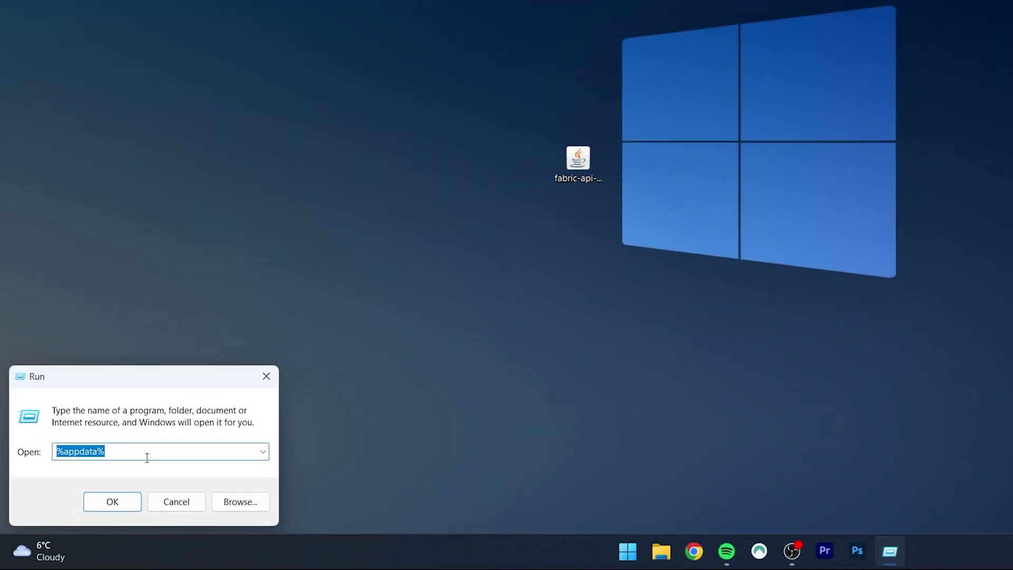
pyautogui.click(147, 457)
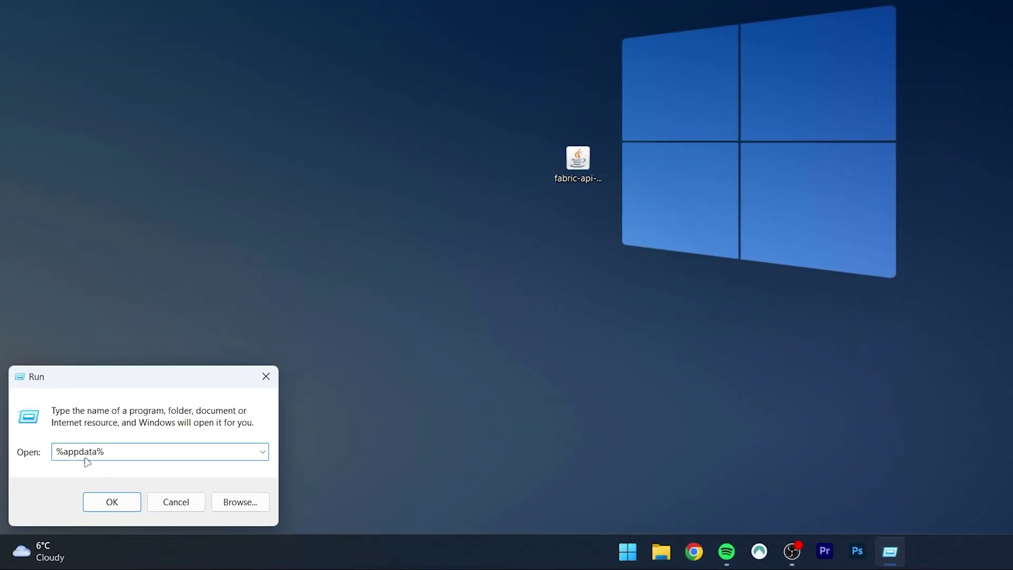
pyautogui.click(125, 452)
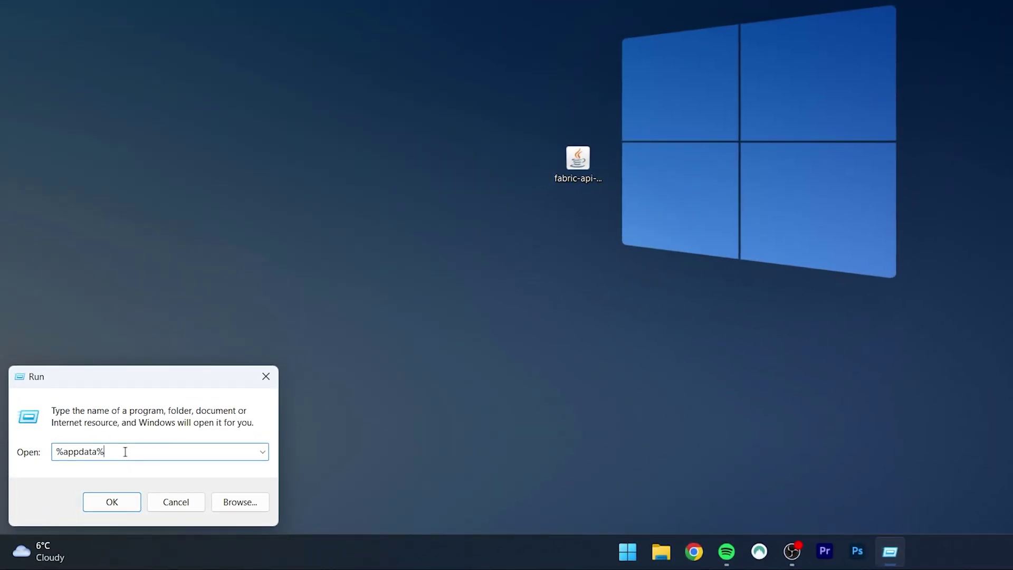
pyautogui.click(130, 502)
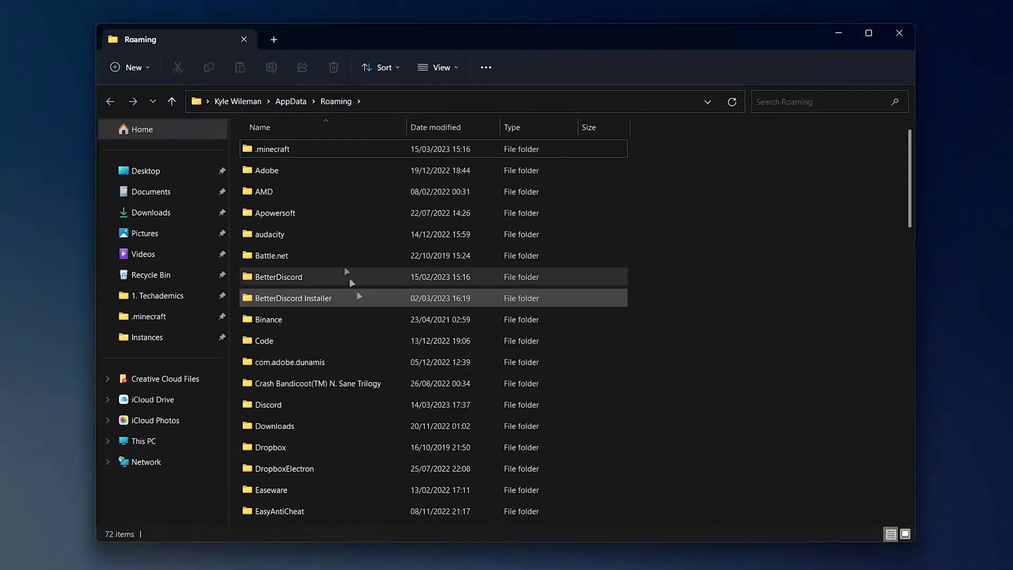
# Step: Open .minecraft, add a new folder named 'mods', and open it
pyautogui.doubleClick(324, 154)
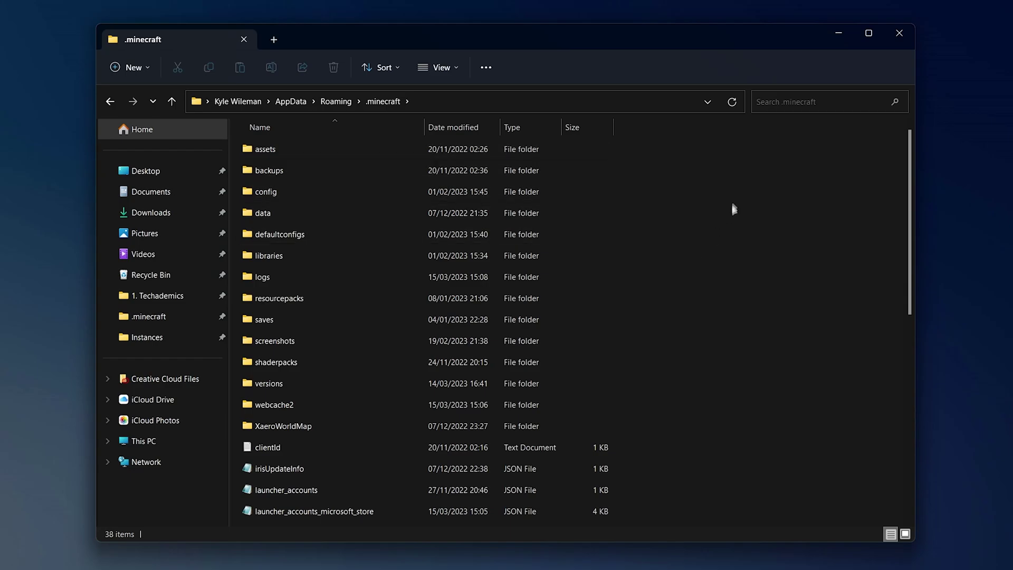
pyautogui.scroll(-7, 734, 211)
pyautogui.scroll(7, 755, 377)
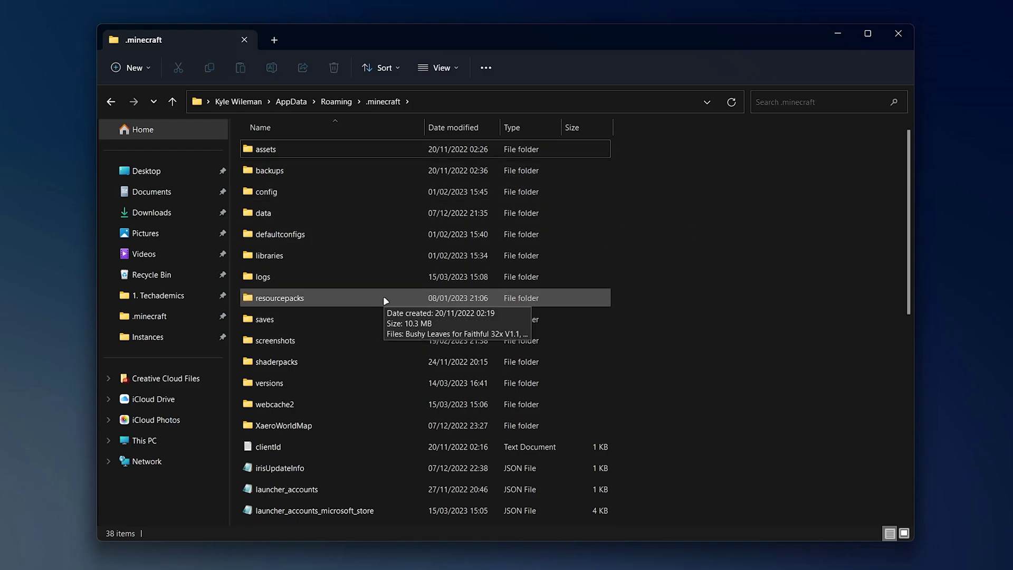
pyautogui.click(122, 70)
pyautogui.click(144, 99)
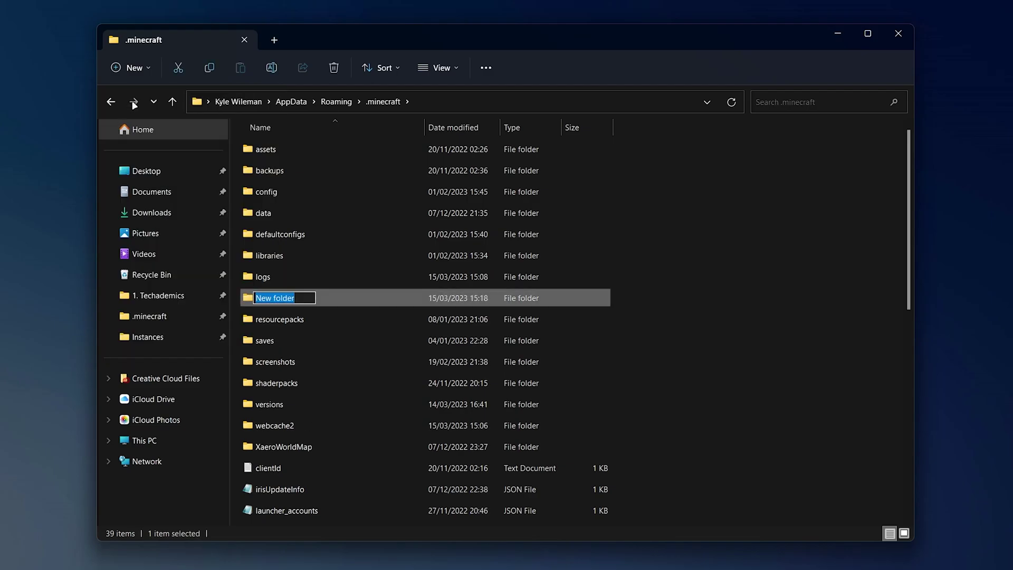
pyautogui.write('mods')
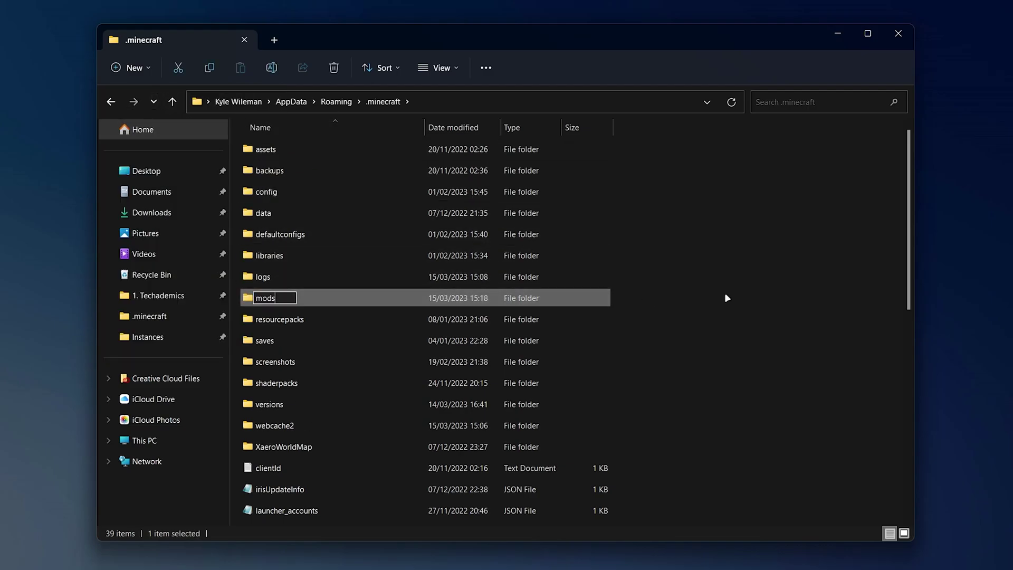
pyautogui.click(724, 297)
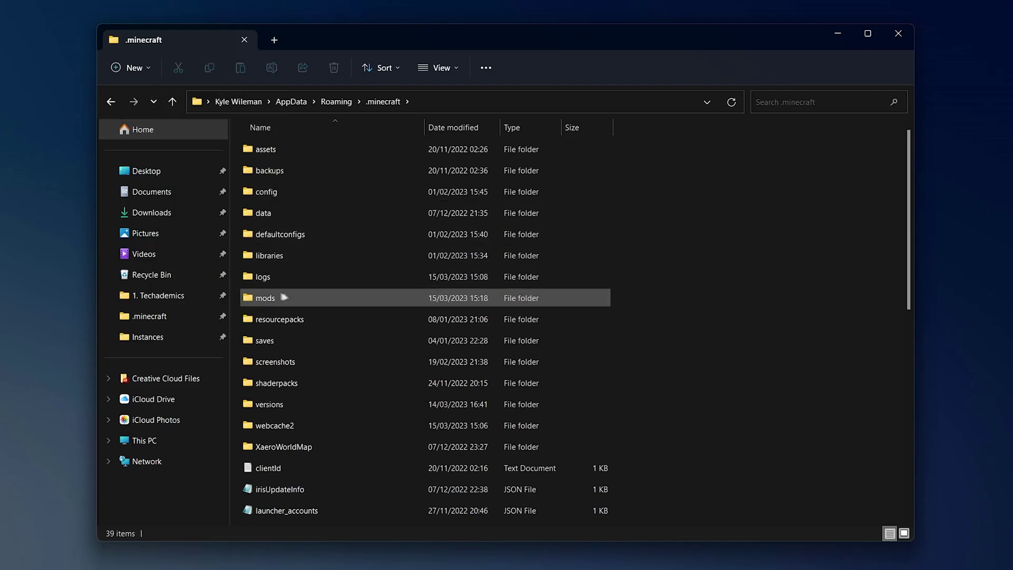
pyautogui.doubleClick(293, 299)
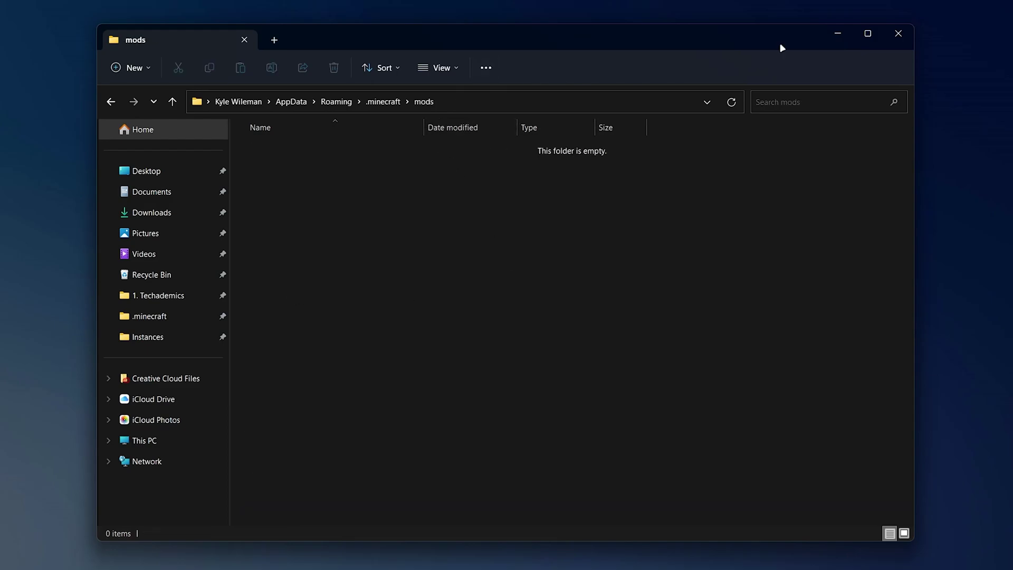
# Step: Move the fabric-api-0.75.3+1.19.4 jar from the desktop into the mods folder
pyautogui.click(837, 36)
pyautogui.moveTo(342, 314); pyautogui.dragTo(399, 285)
pyautogui.click(442, 238)
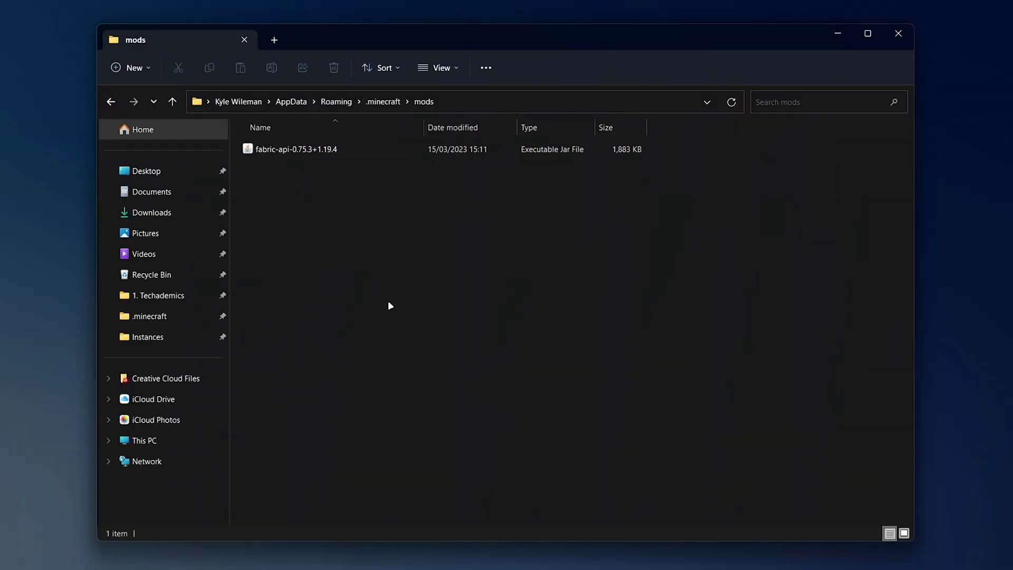
pyautogui.click(314, 151)
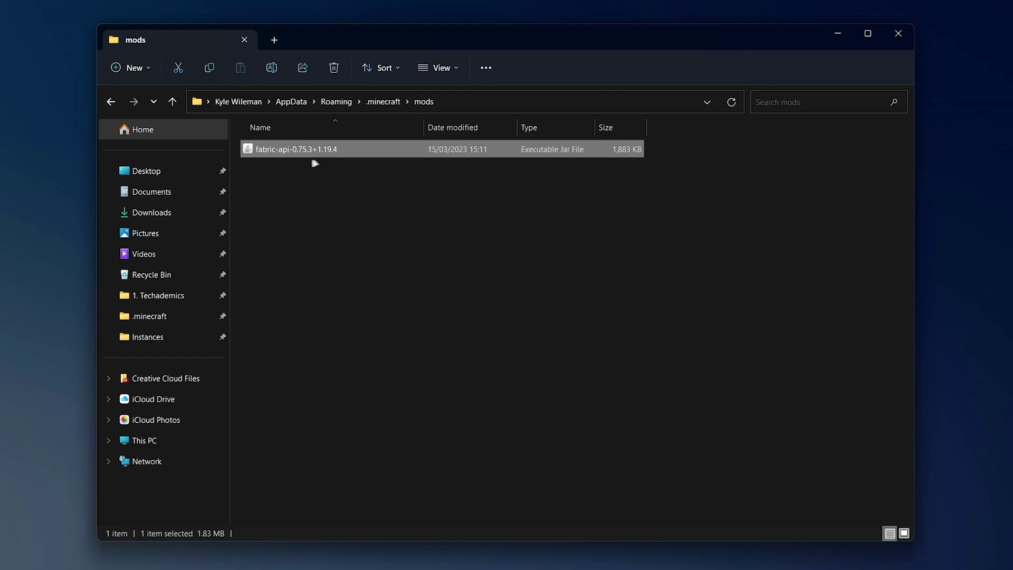
pyautogui.click(473, 255)
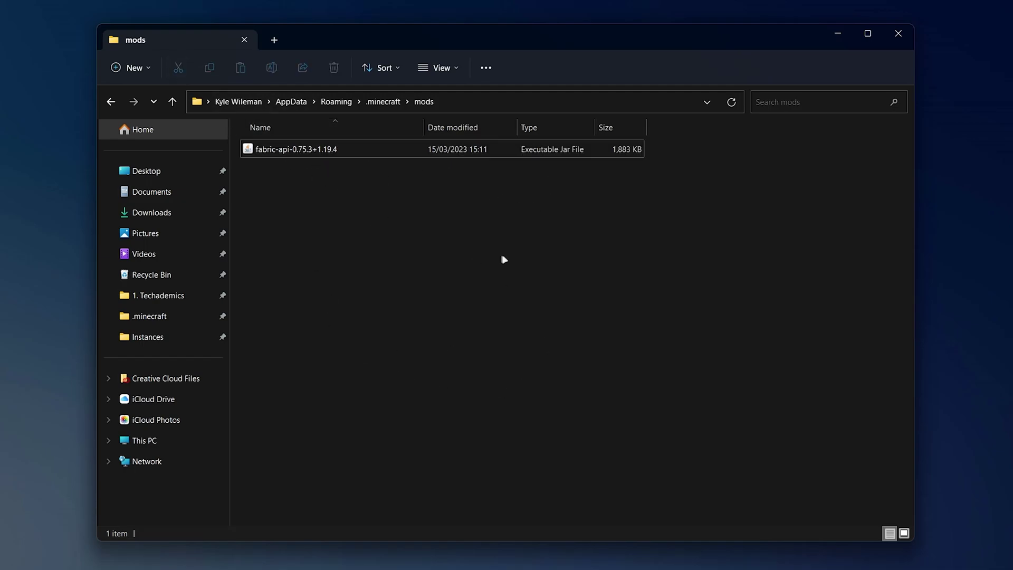
pyautogui.moveTo(502, 258); pyautogui.dragTo(447, 219)
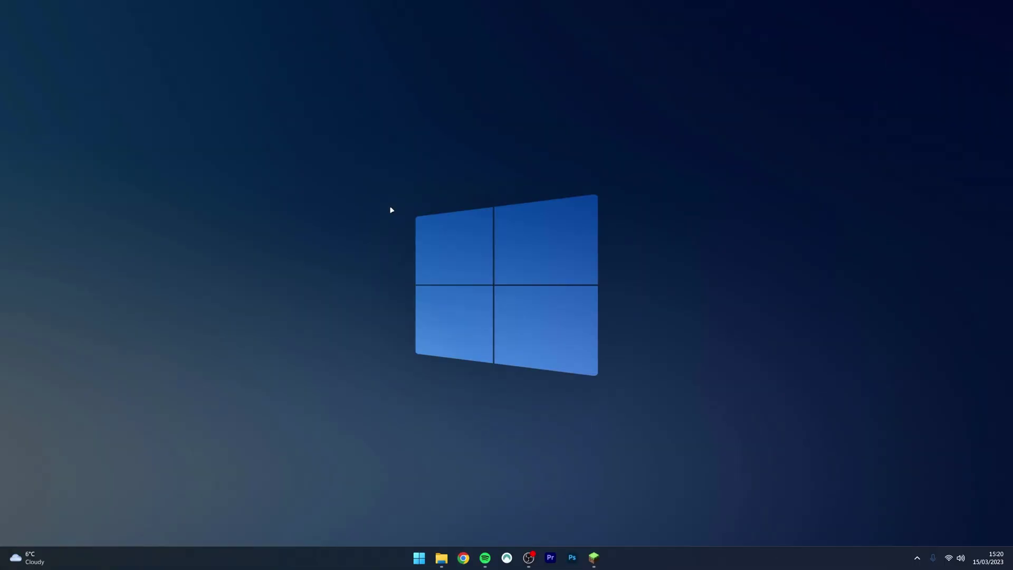
# Step: Play the fabric-loader-1.19.4 installation and accept the modded-installation warning
pyautogui.click(593, 557)
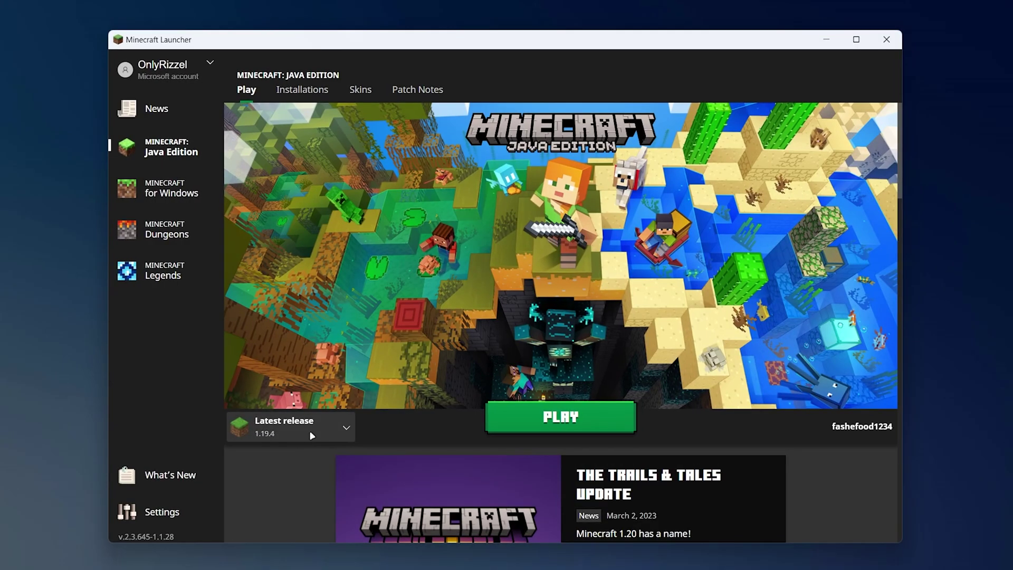
pyautogui.click(311, 435)
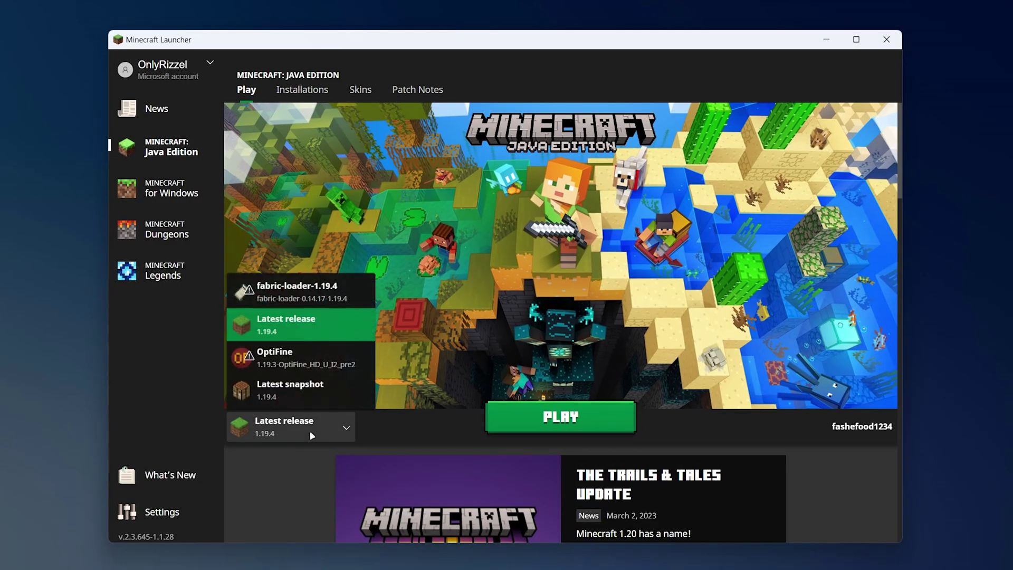
pyautogui.click(302, 298)
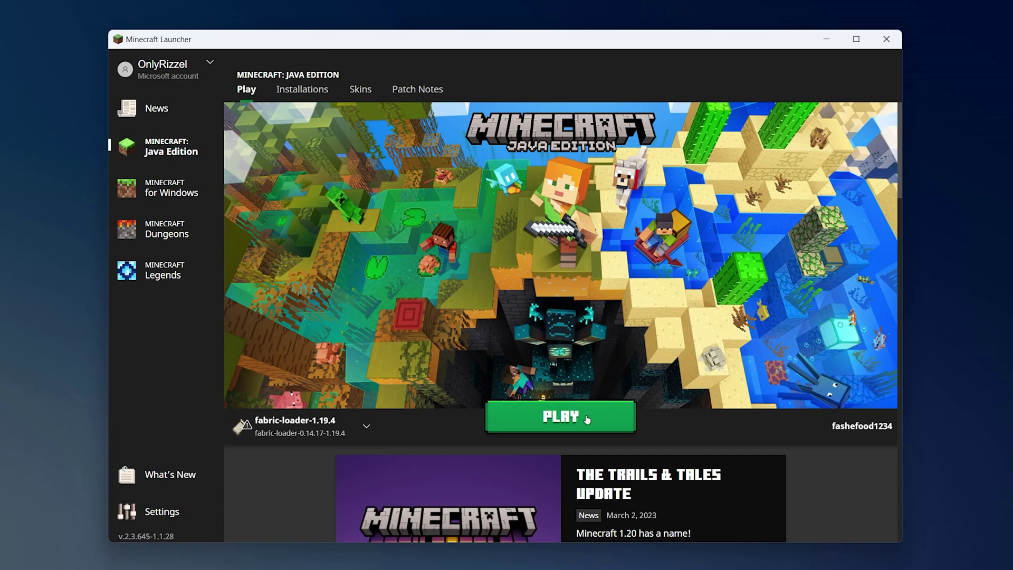
pyautogui.click(610, 418)
pyautogui.click(350, 318)
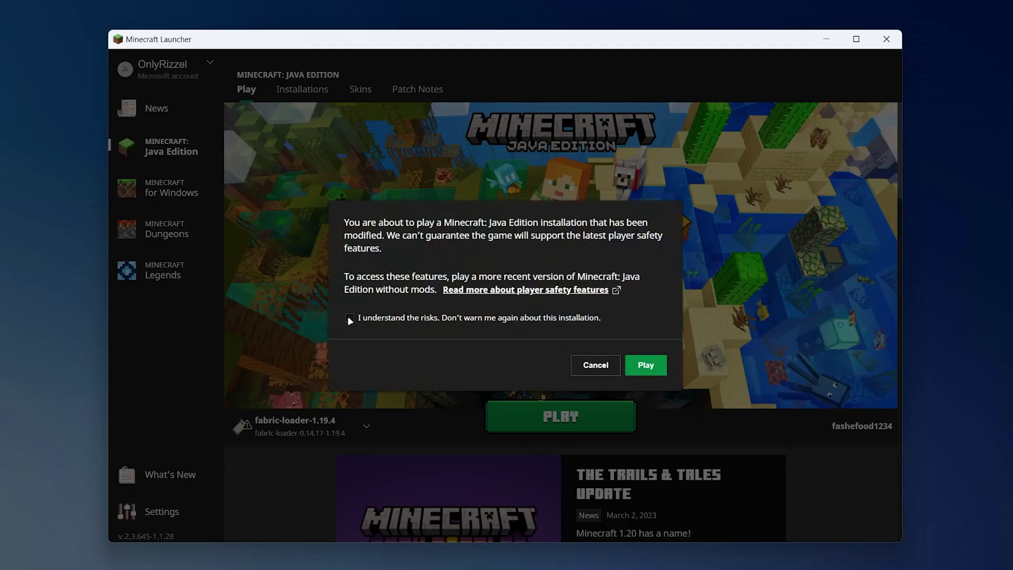
pyautogui.click(640, 369)
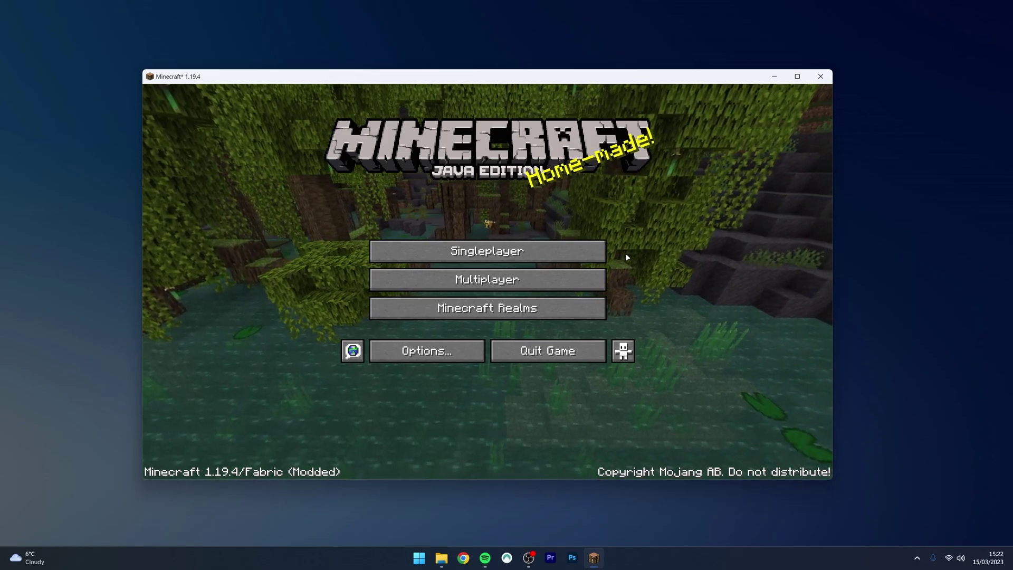
# Step: Quit the modded Minecraft 1.19.4/Fabric game with Alt+F4
pyautogui.hotkey('alt', 'F4')
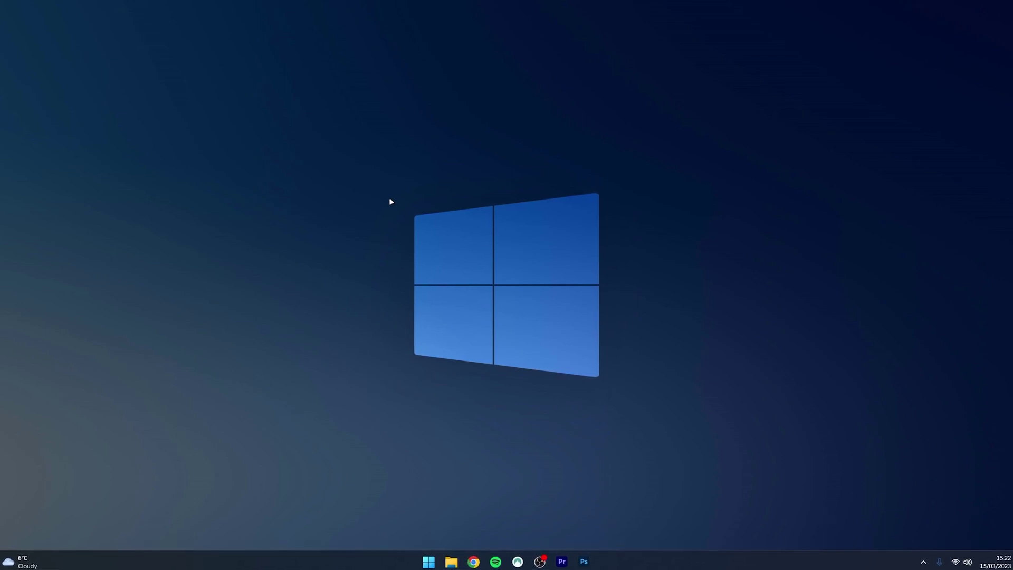